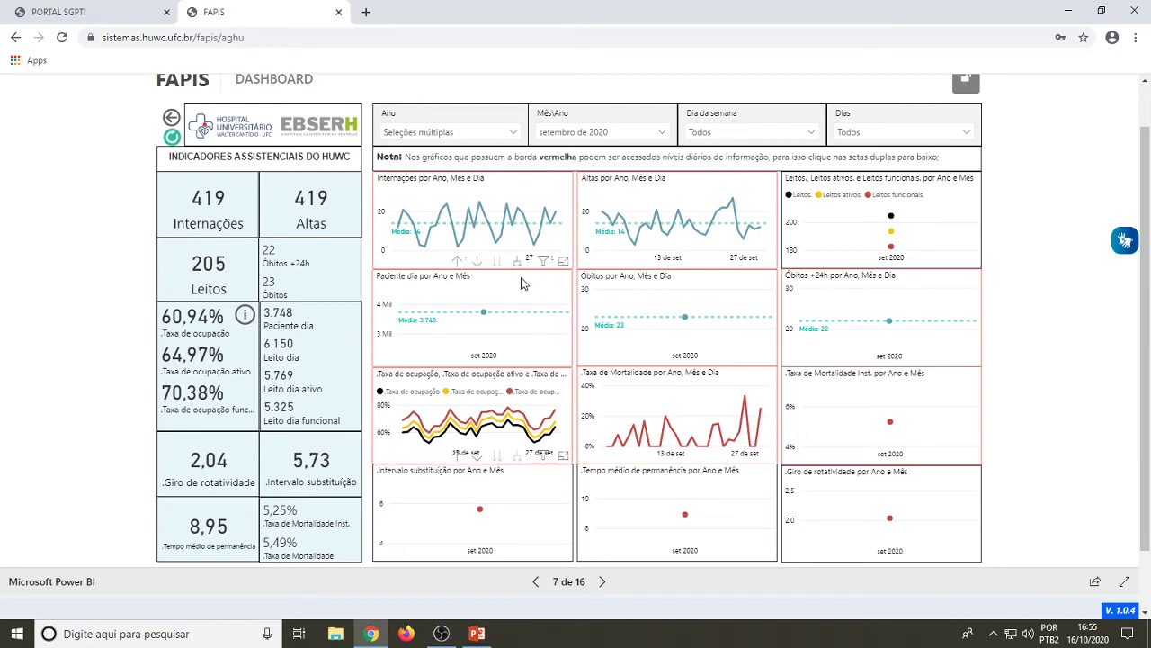
- Reset the dashboard filters and filter the indicator charts to setembro de 2020
left_click(172, 138)
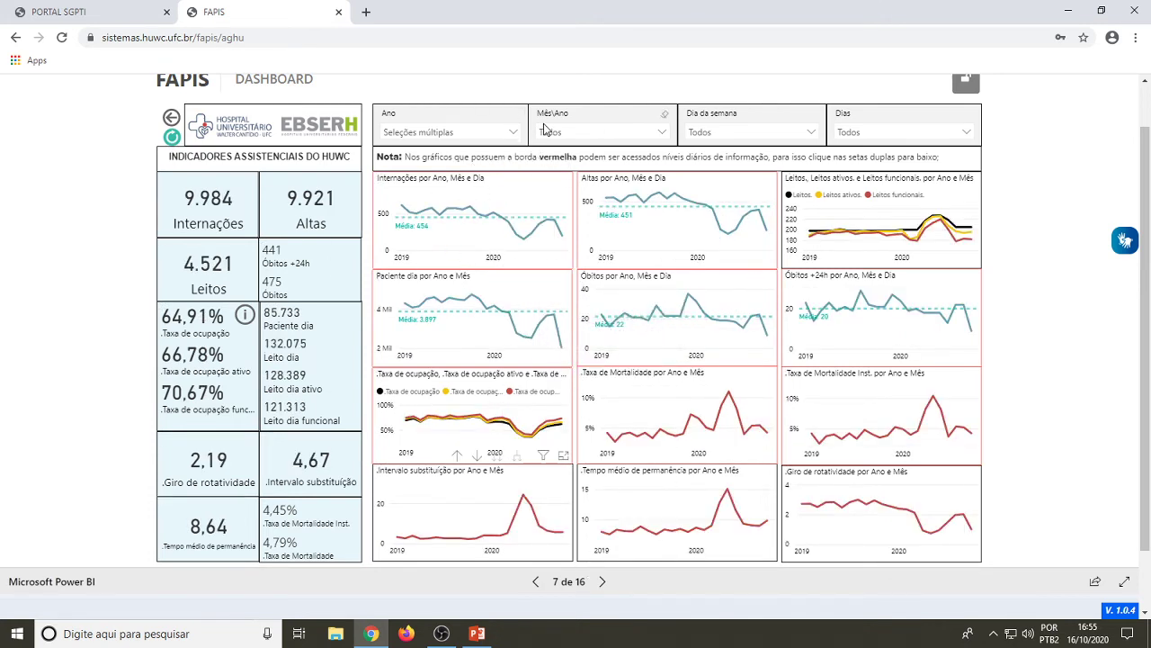
left_click(571, 132)
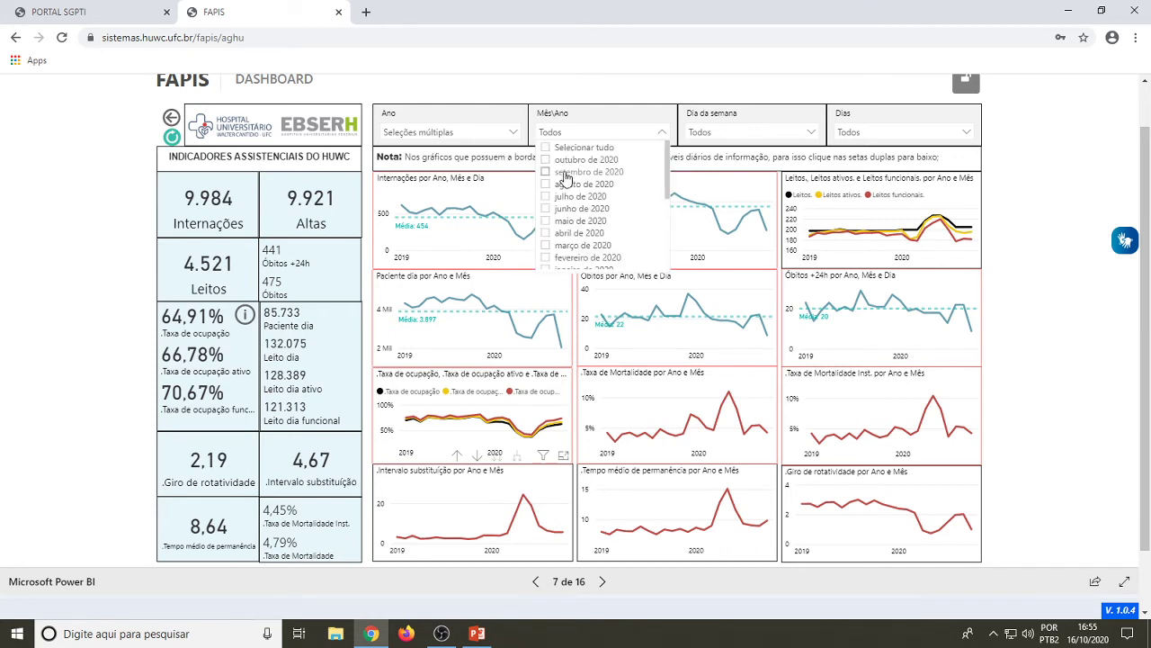
left_click(565, 172)
left_click(566, 124)
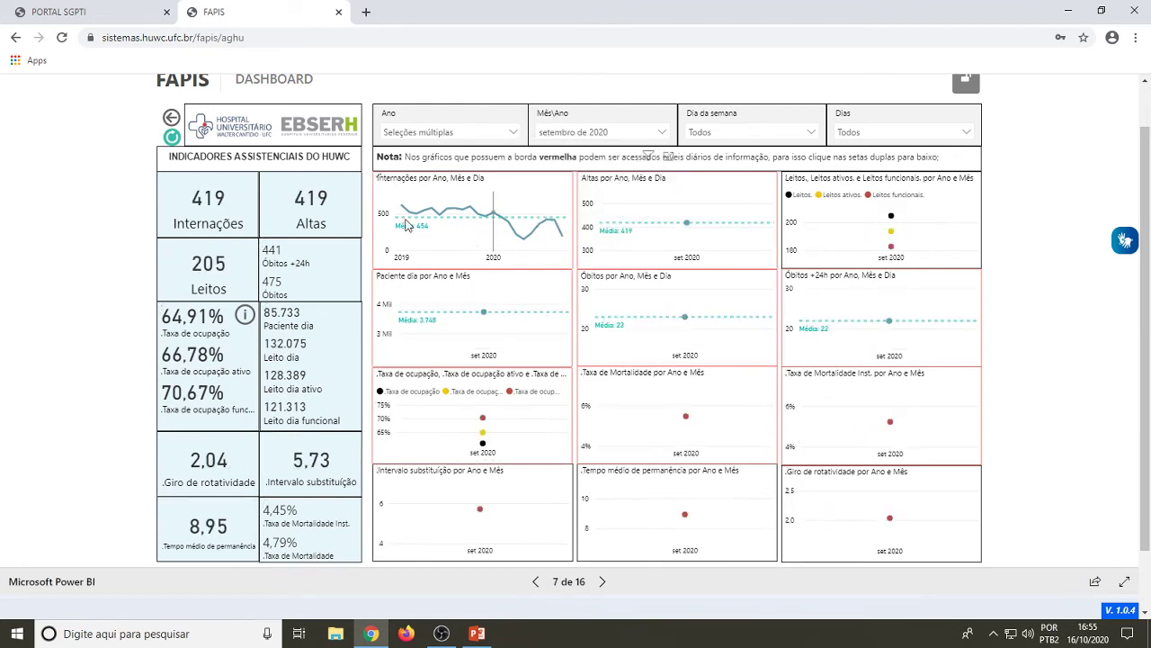
- Go to report page 8 with the indicators table and reset its filters
left_click(602, 582)
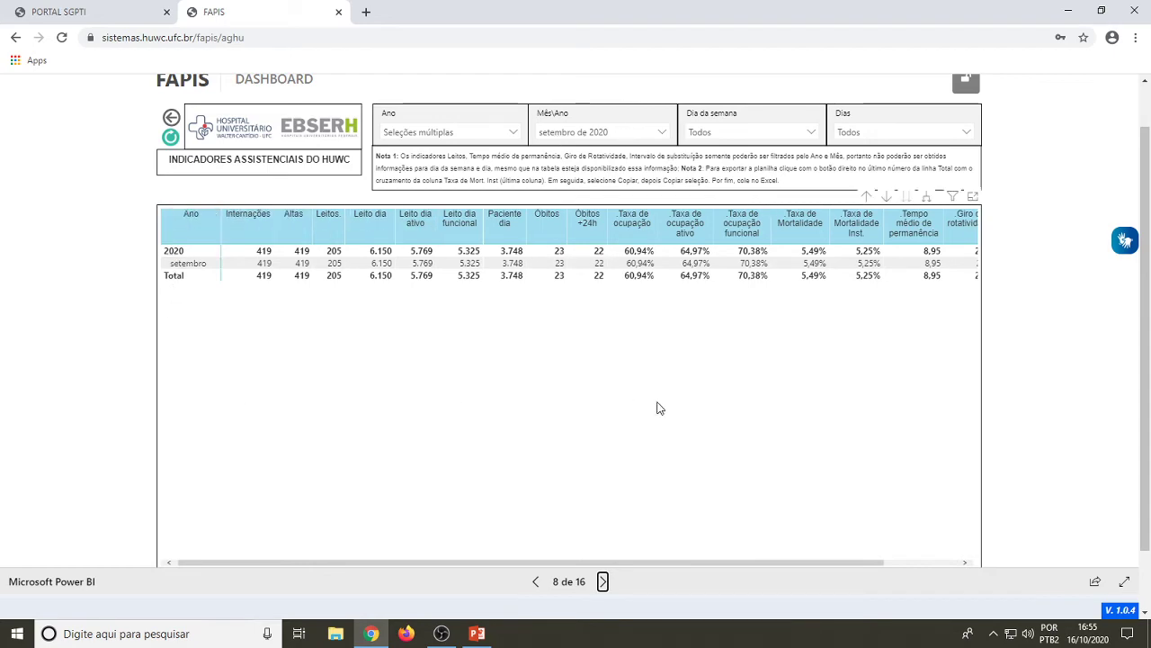
left_click(171, 136)
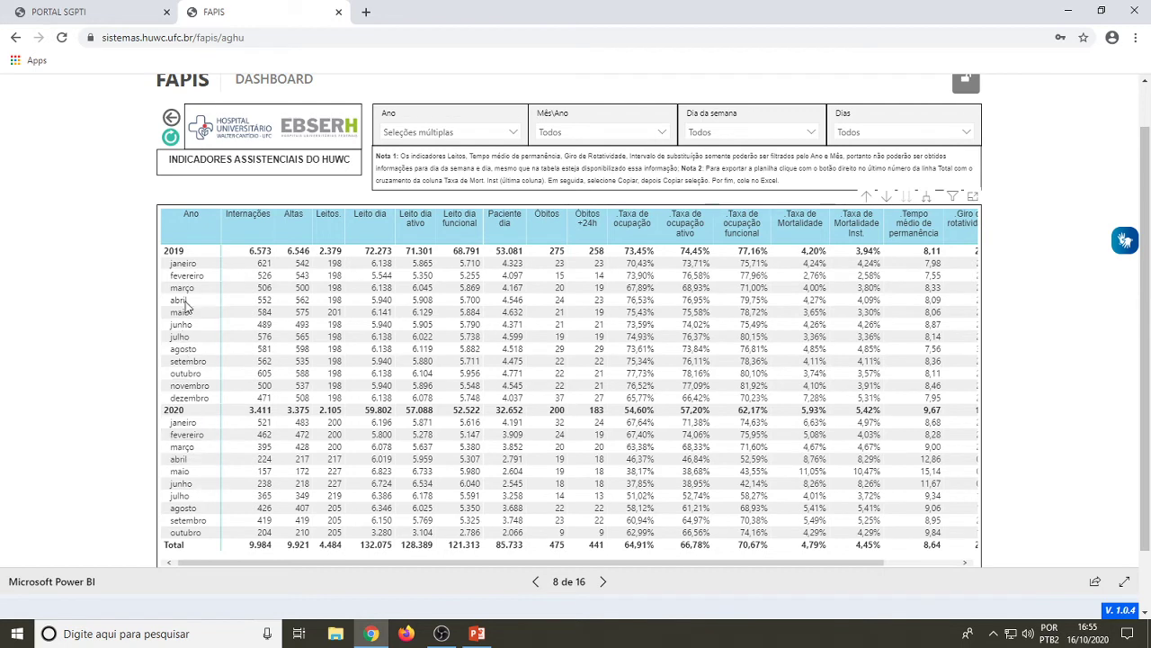
left_click(440, 140)
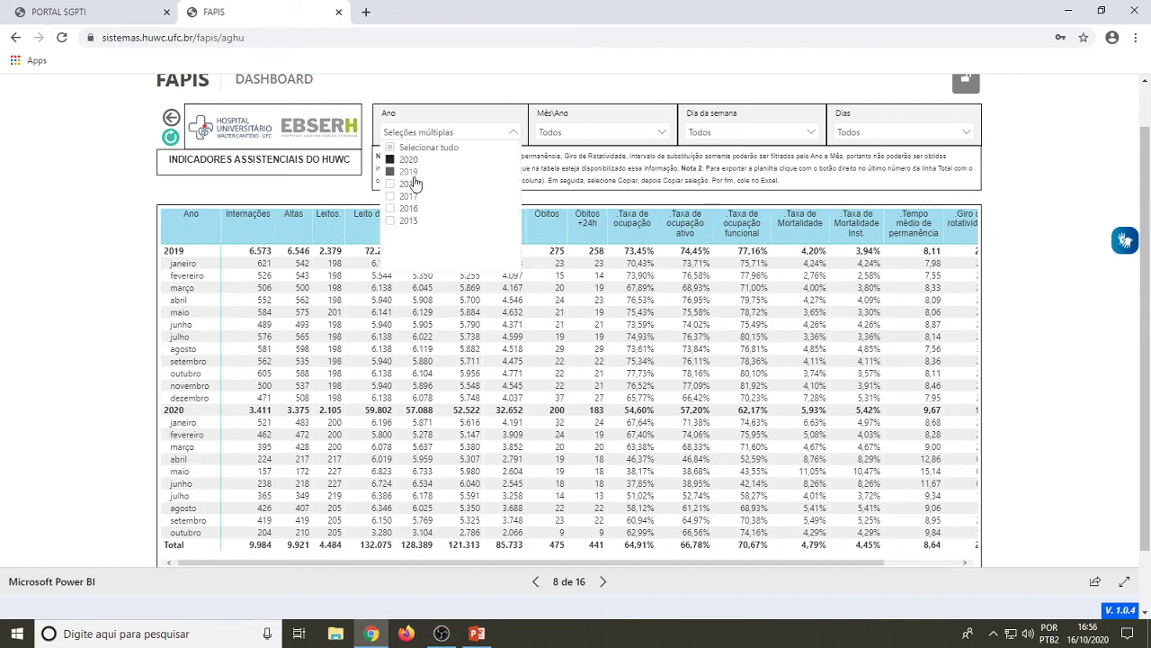
left_click(410, 173)
left_click(435, 120)
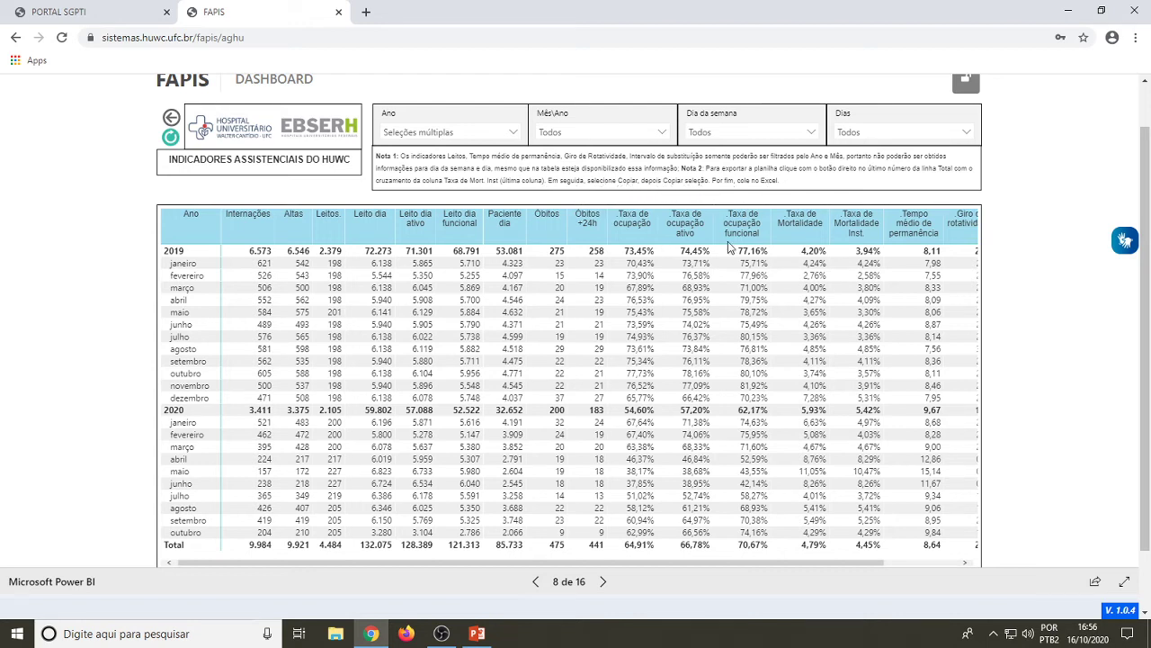
- Filter the indicators table by the month setembro de 2020
left_click(559, 135)
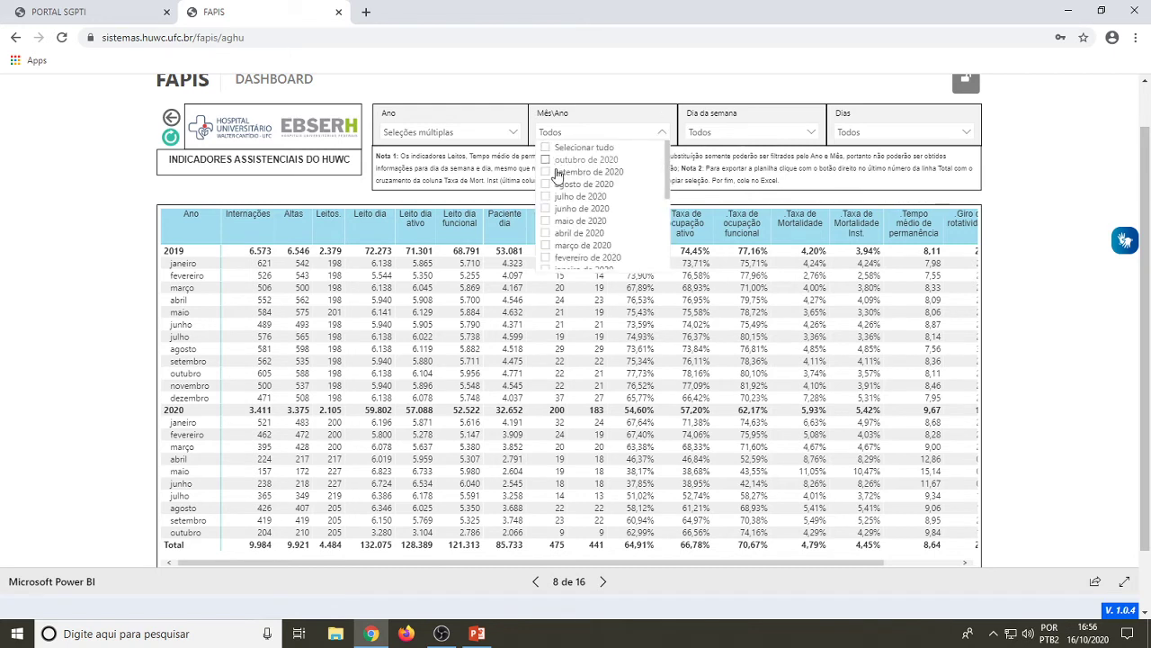
left_click(557, 172)
left_click(562, 126)
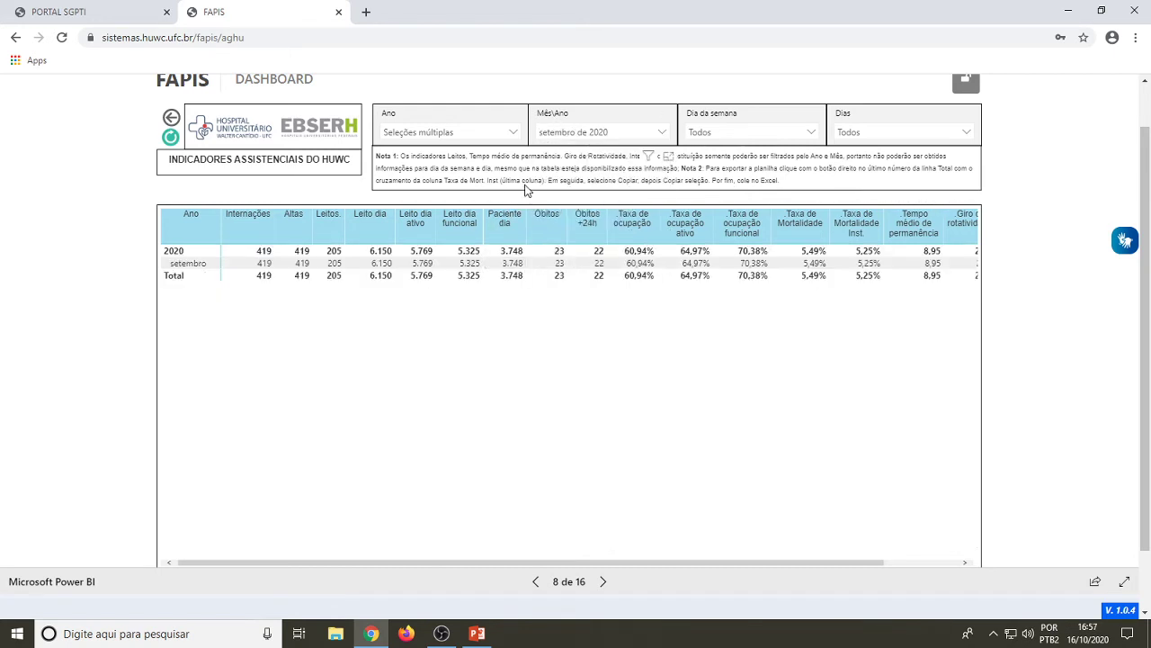
mouse_move(617, 141)
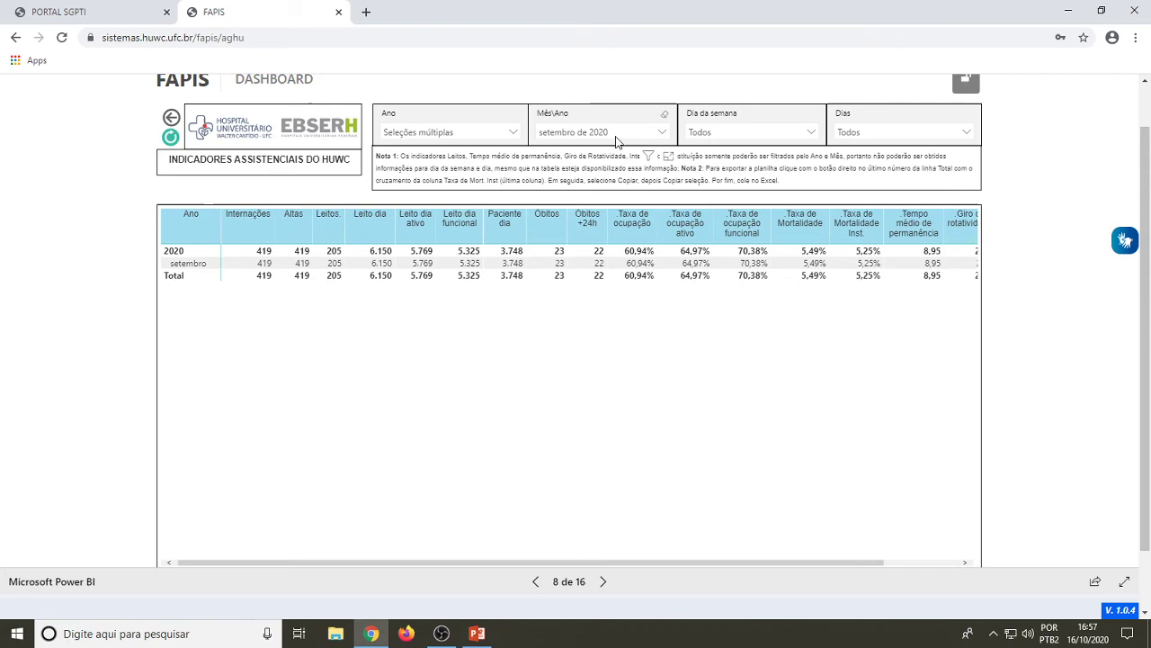
- Clear the Mês\Ano filter and limit the Ano filter to 2020 by deselecting 2019
left_click(663, 122)
left_click(430, 133)
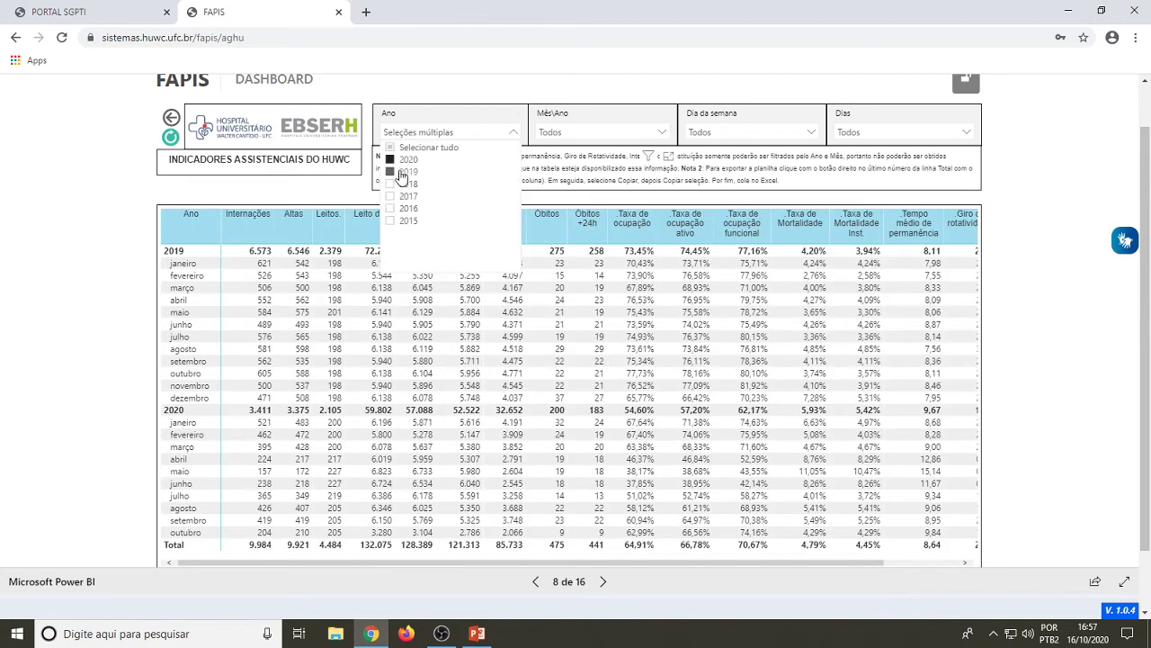
left_click(391, 172)
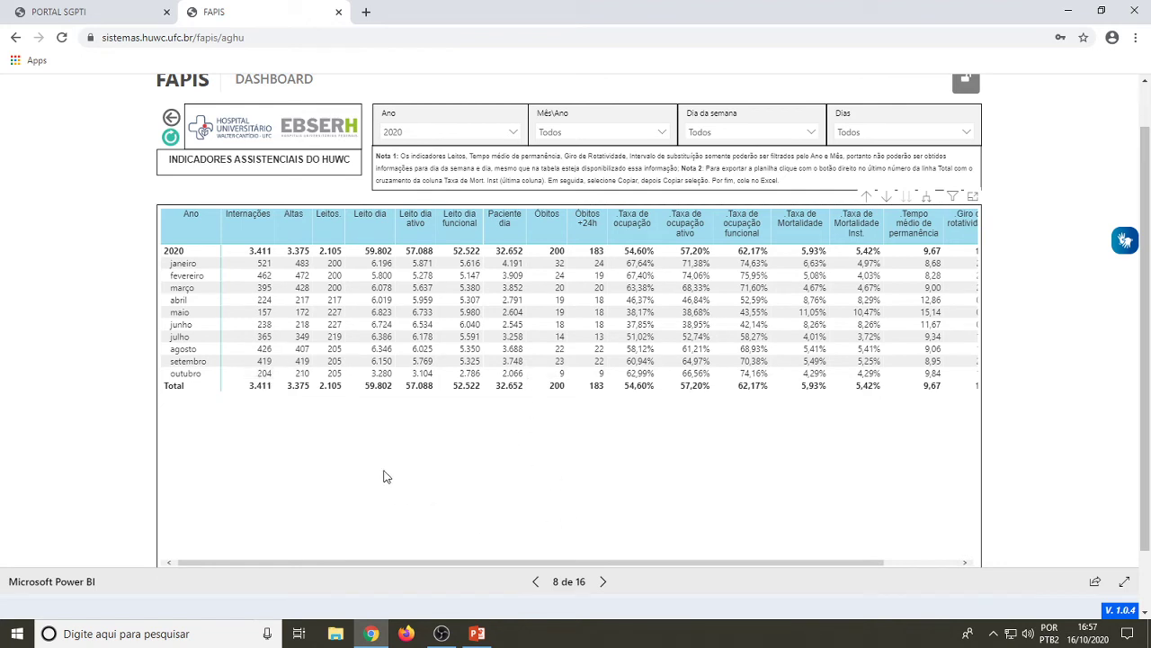
- Copy the whole table as a selection from the Total row's Intervalo substituição cell
left_click_drag(224, 561, 391, 577)
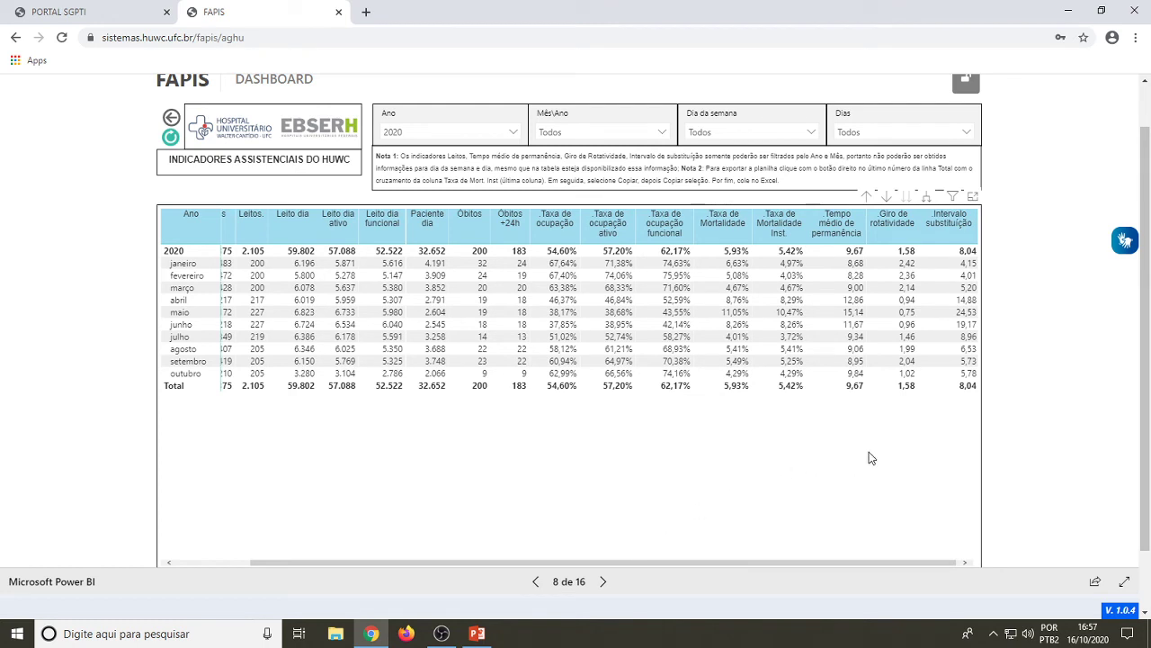
right_click(965, 392)
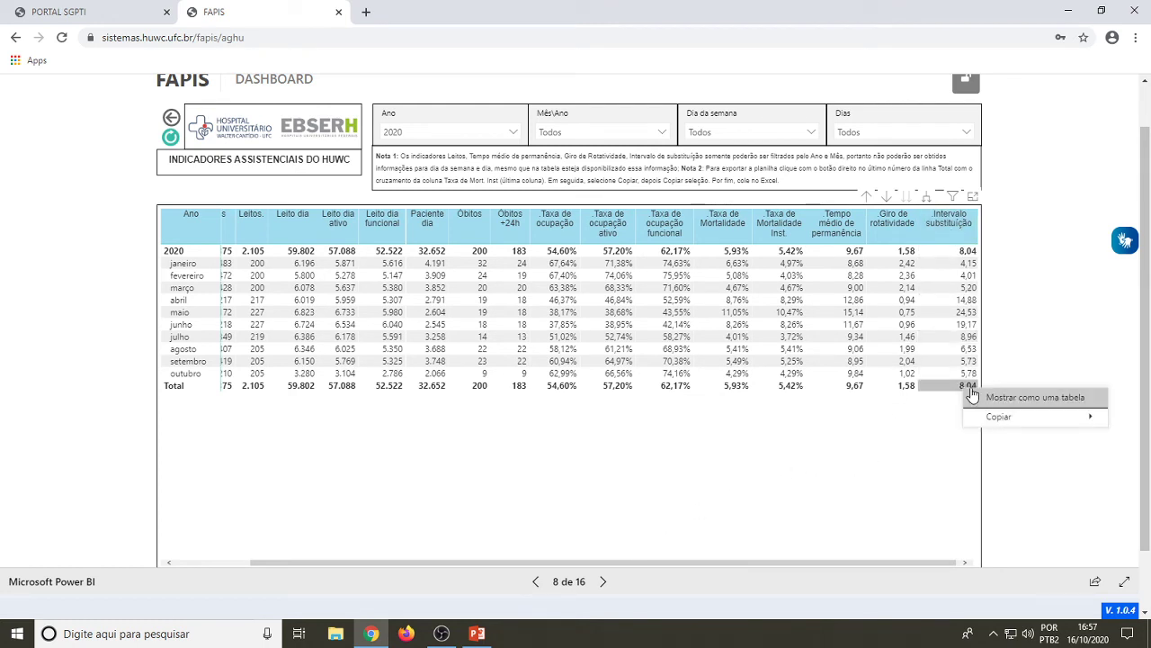
mouse_move(1001, 419)
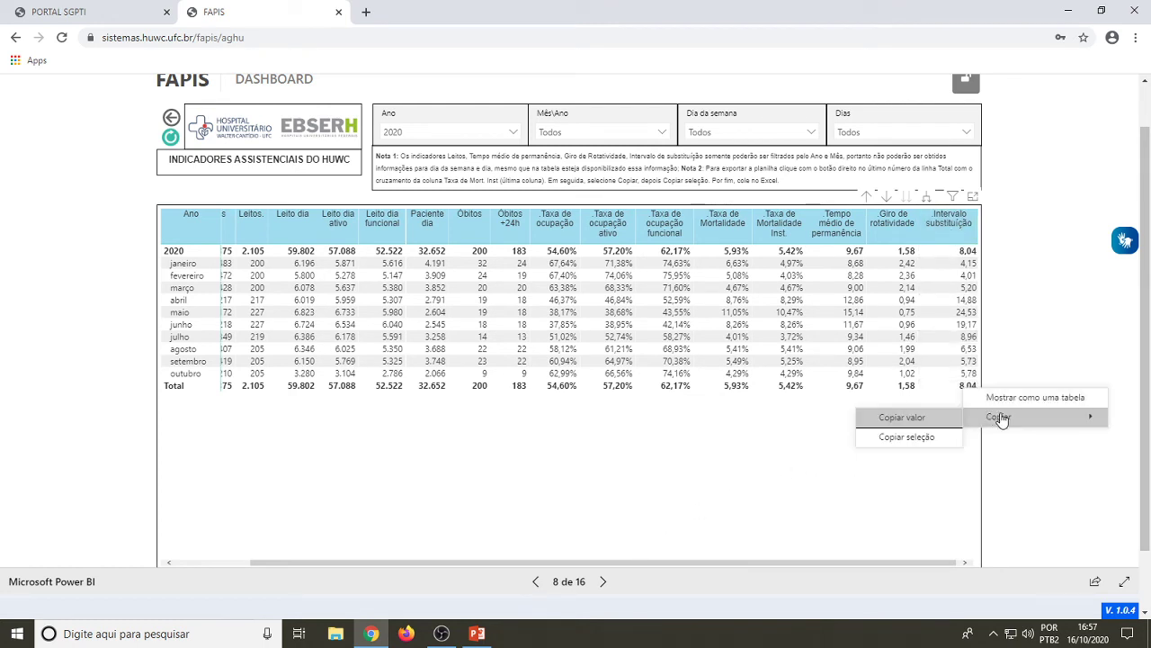
left_click(908, 437)
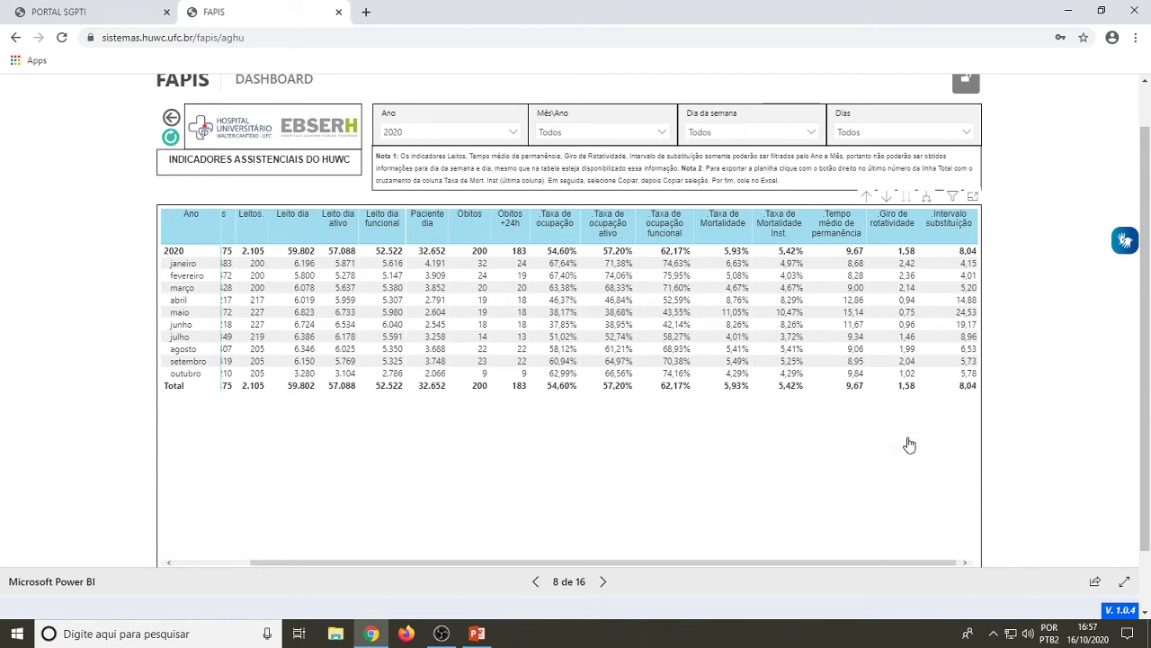
- Open Excel 2016 and create a blank workbook
left_click(163, 627)
type("exc")
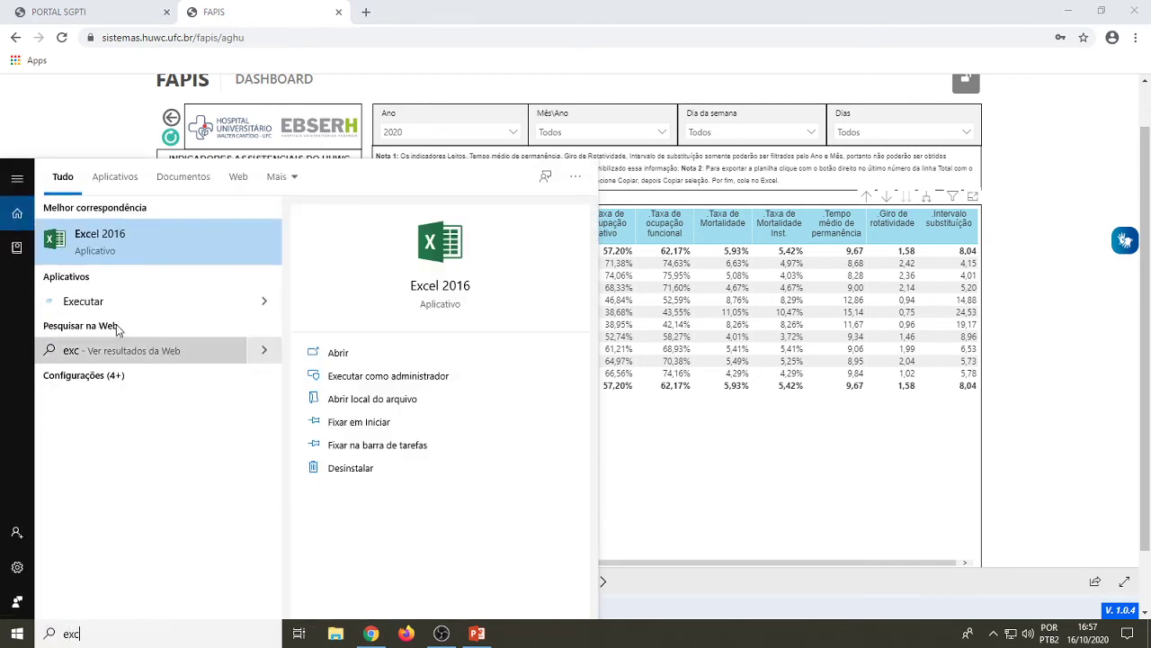
key("Return")
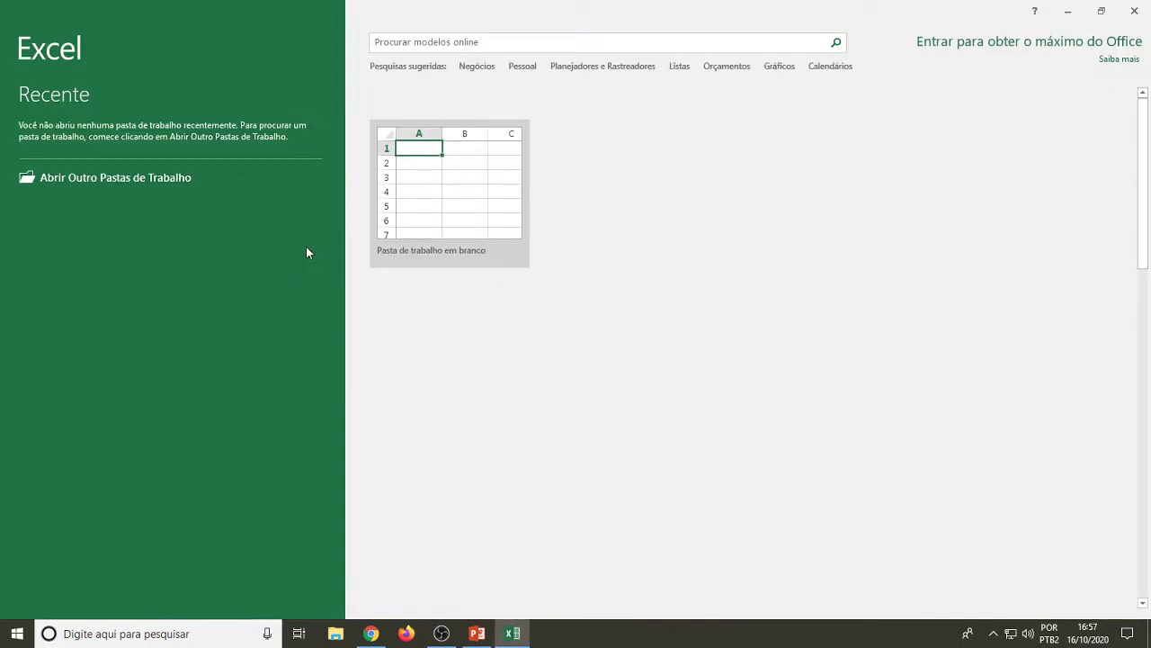
key("Return")
left_click(185, 192)
- Paste the copied indicators table into the sheet starting at cell E4
left_click(225, 206)
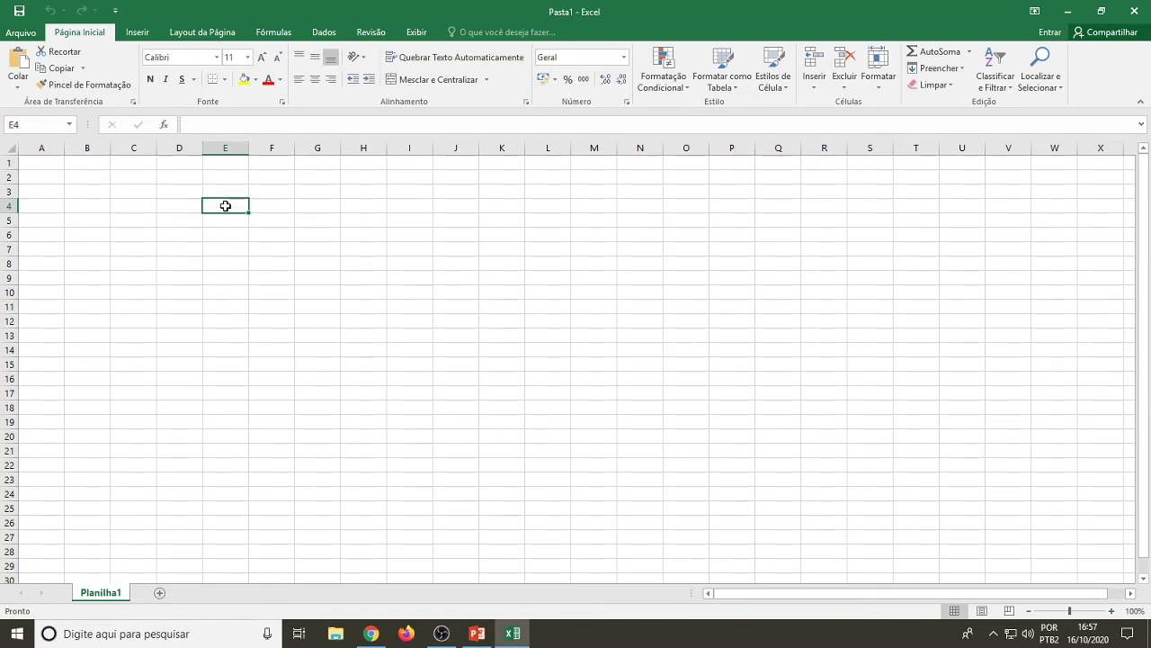
right_click(225, 206)
left_click(252, 267)
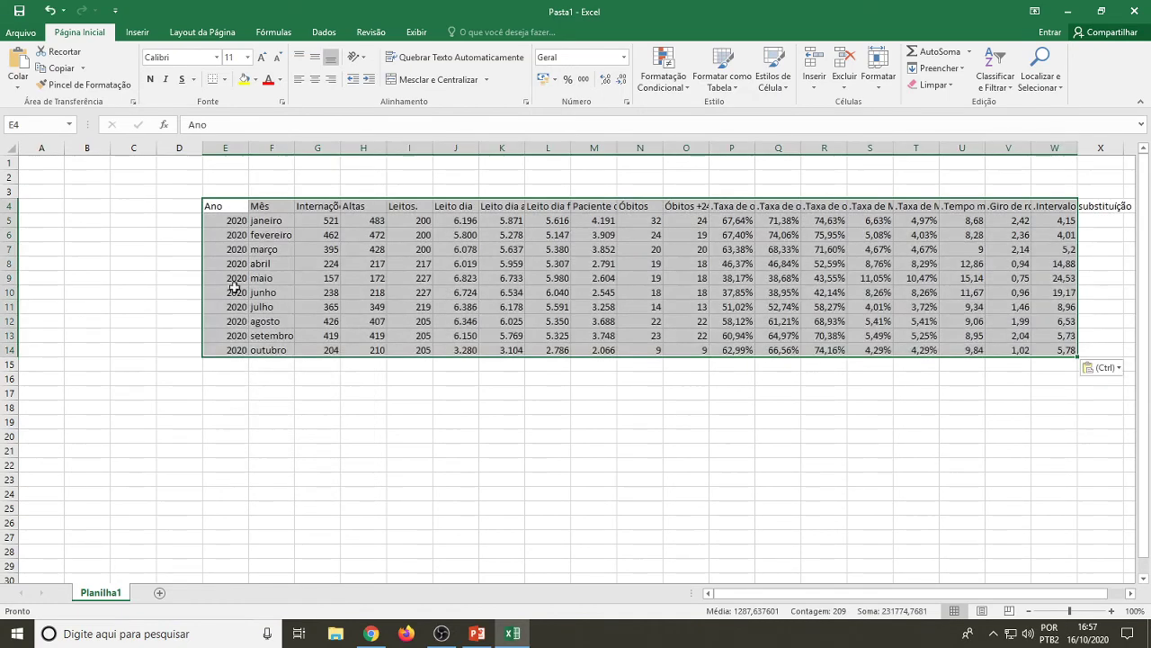
- Paste a second copy of the indicators table starting at cell E16
left_click(220, 379)
key("ctrl+v")
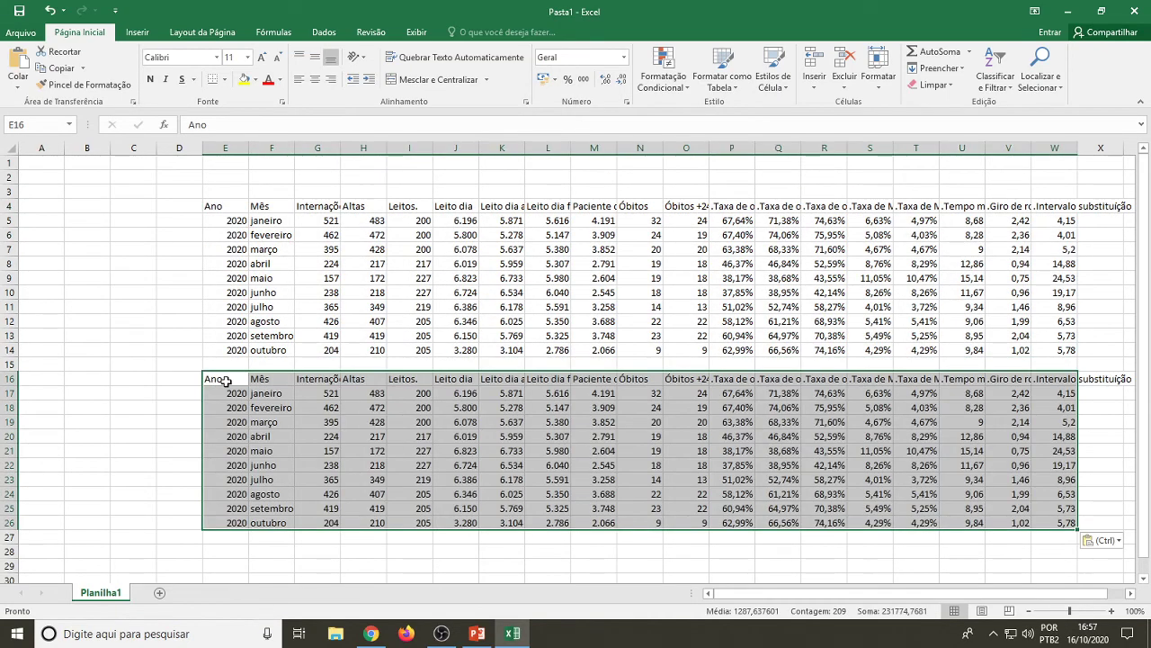
left_click(305, 364)
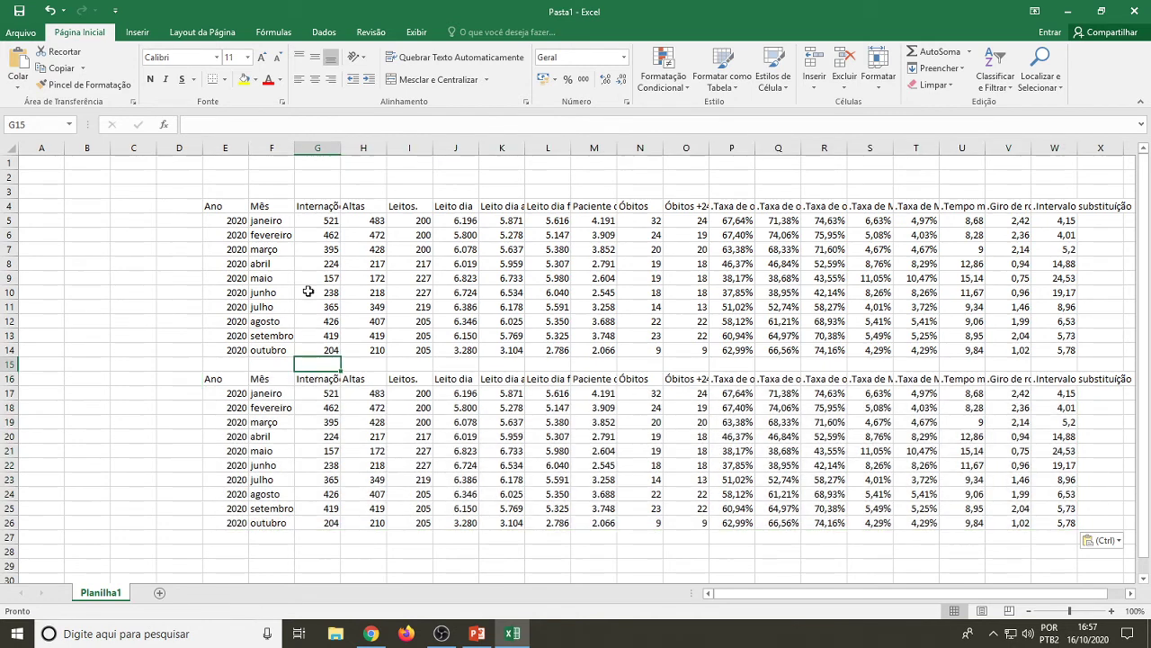
- Delete the Internações header text from cell G4 in the upper table
left_click_drag(316, 217, 322, 311)
left_click(322, 203)
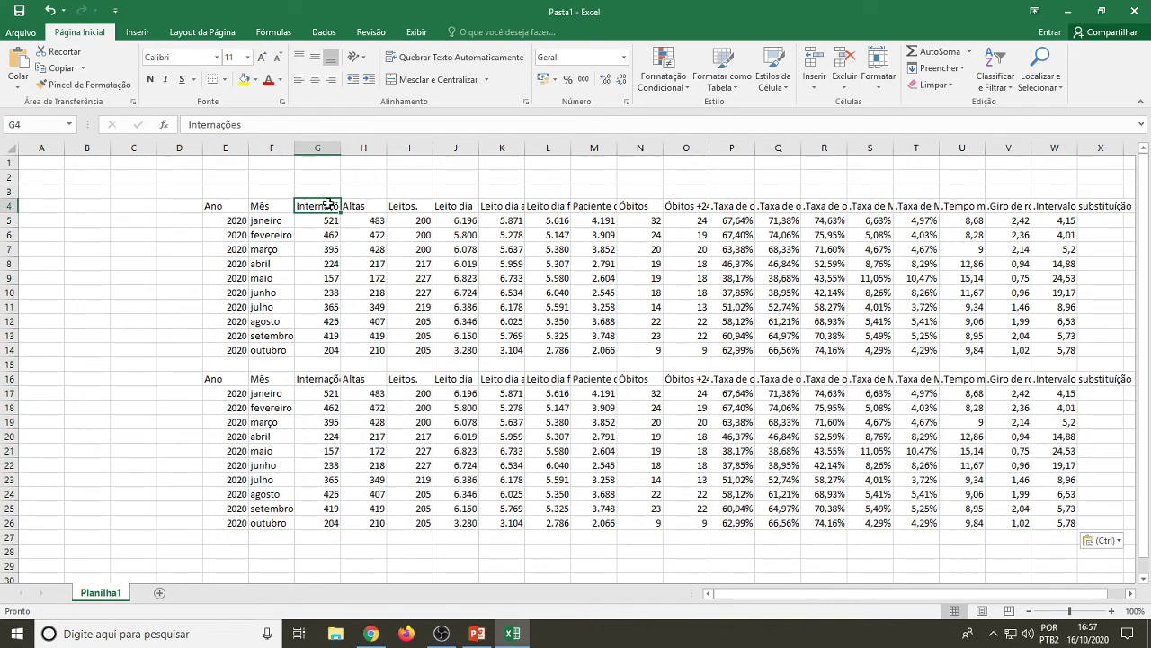
key("Delete")
- Fill the Internações values for janeiro to abril, cells G5:G8, with yellow
key("Down")
key("shift+Down")
key("shift+Down")
key("shift+Down")
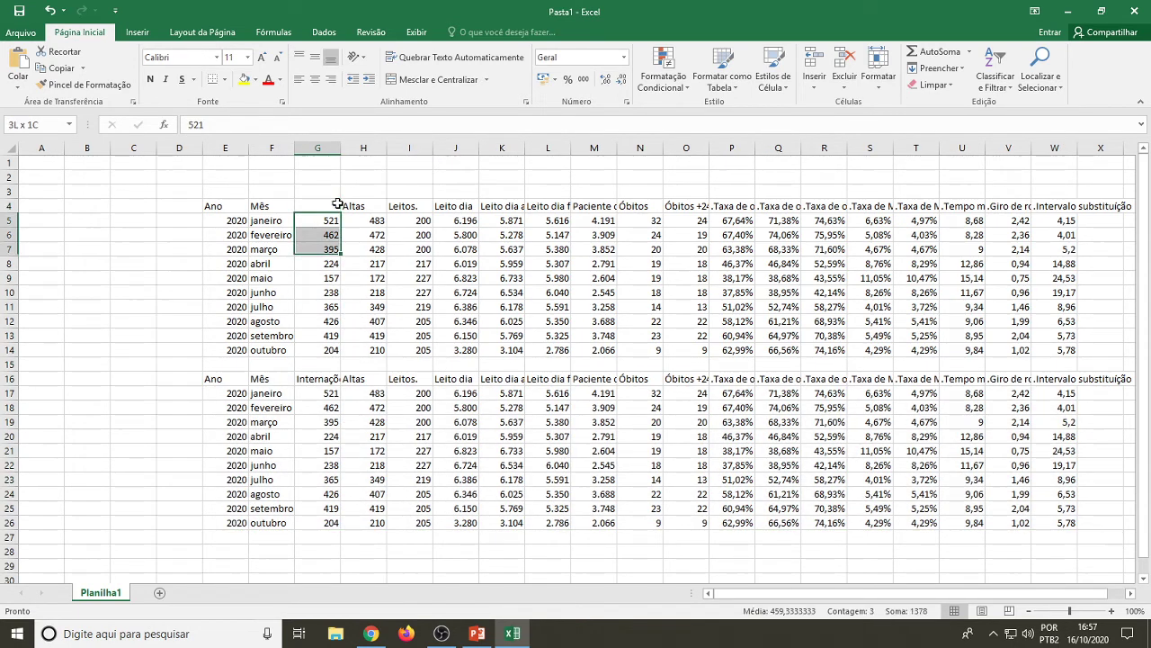
left_click(244, 79)
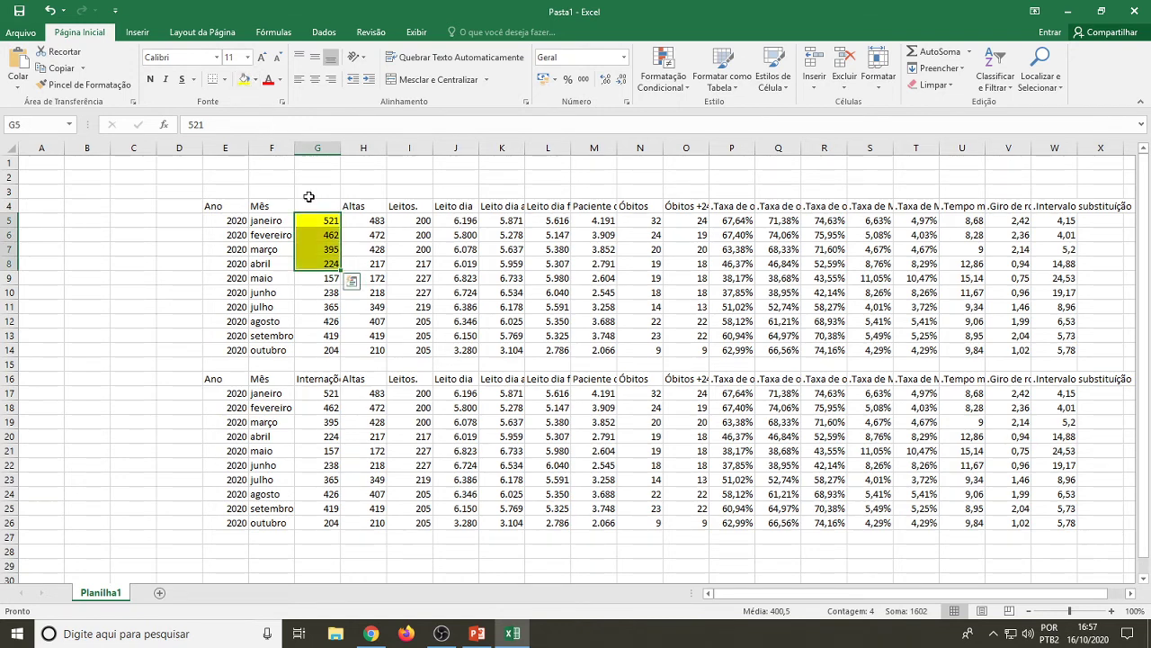
left_click(320, 186)
left_click(339, 200)
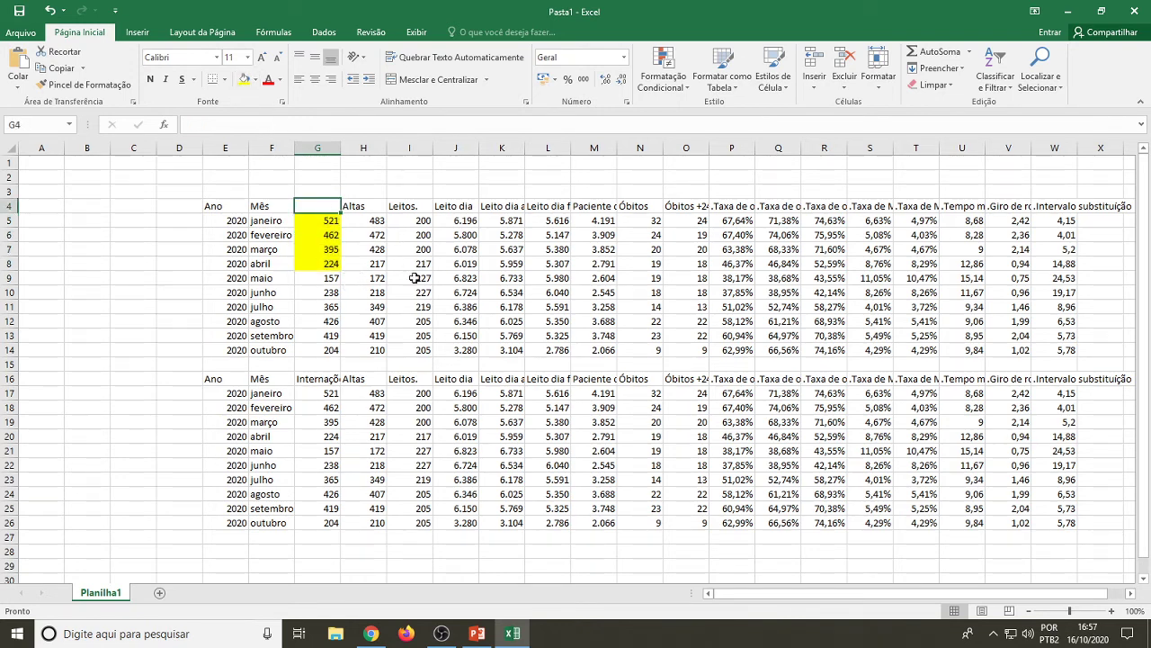
- Switch back to the FAPIS dashboard in Chrome and expand the 2020 table to the daily level
left_click(371, 633)
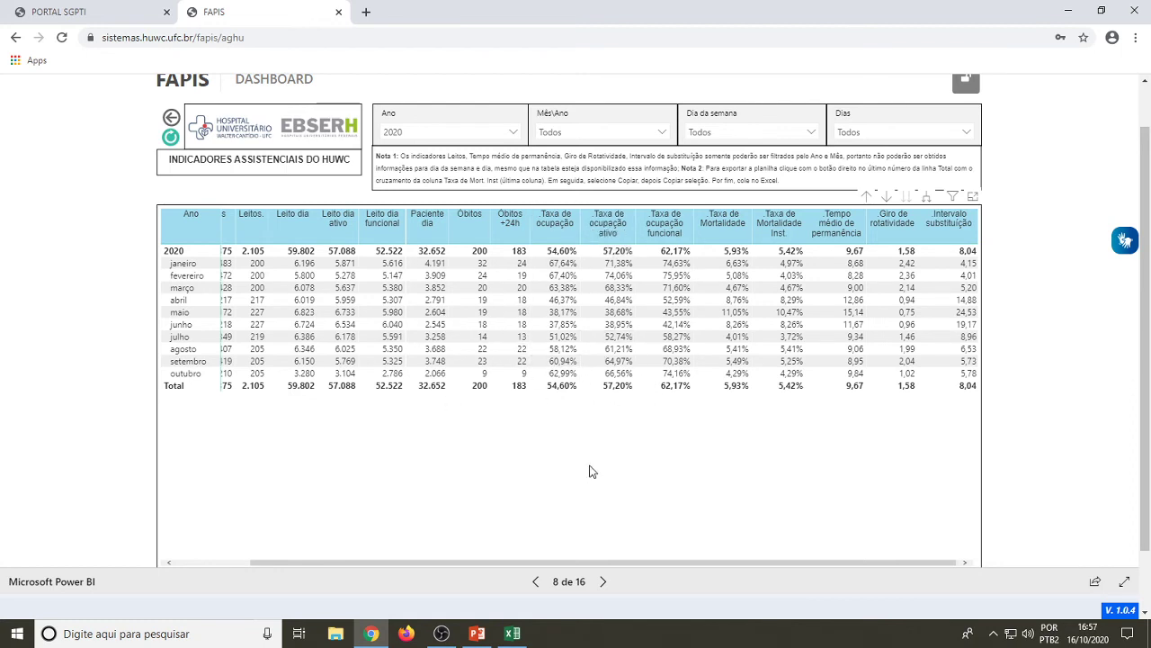
left_click_drag(529, 559, 479, 560)
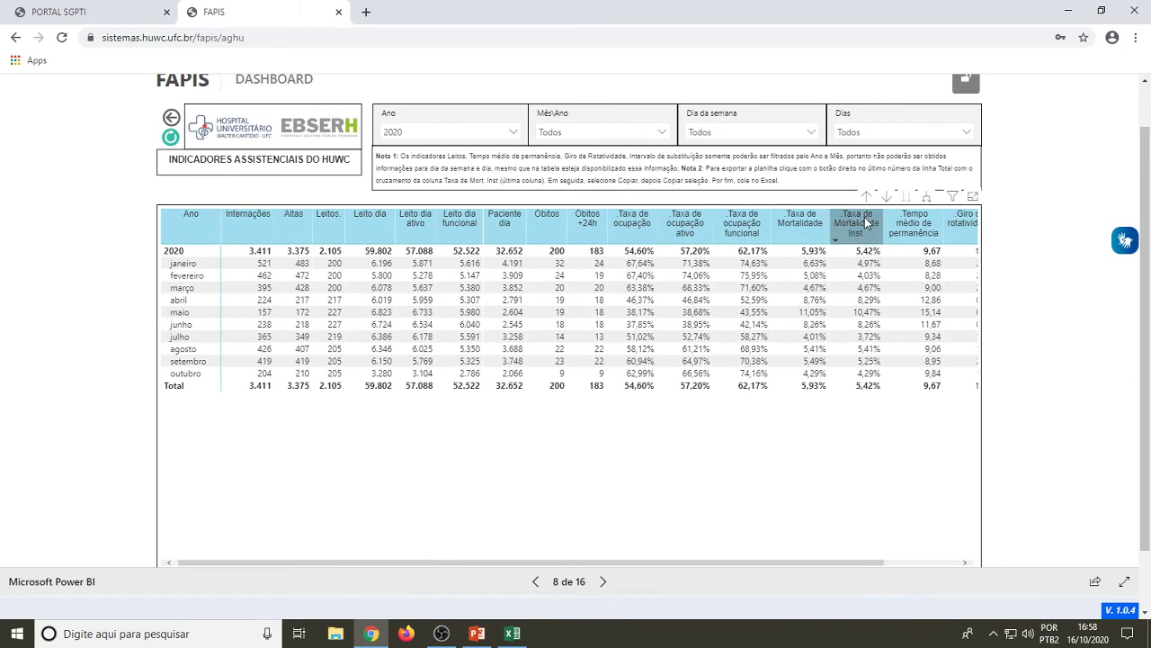
left_click(928, 202)
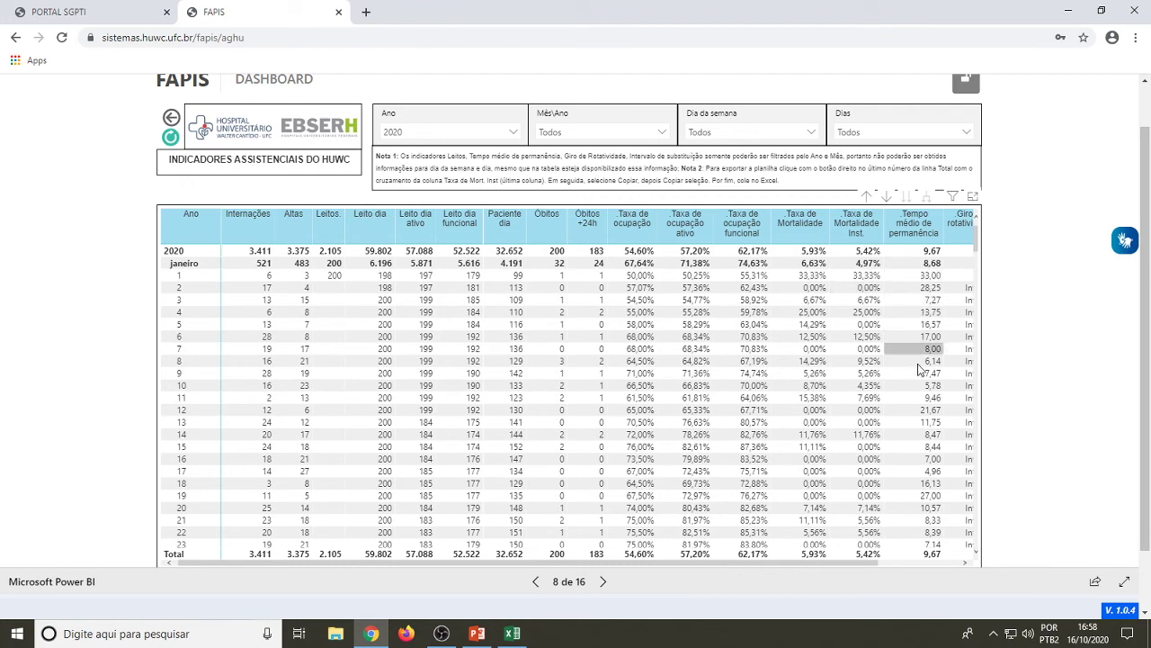
- Filter the daily indicators table by setembro de 2020 and look through the rows for each day
left_click_drag(698, 560, 761, 562)
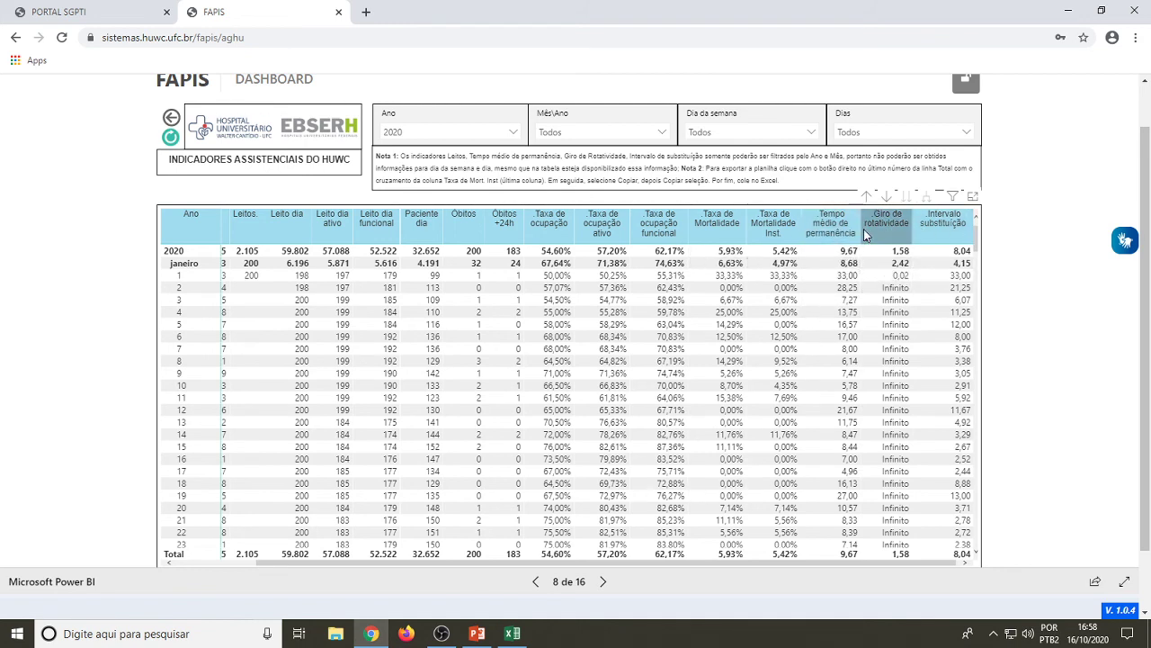
left_click_drag(693, 567, 569, 568)
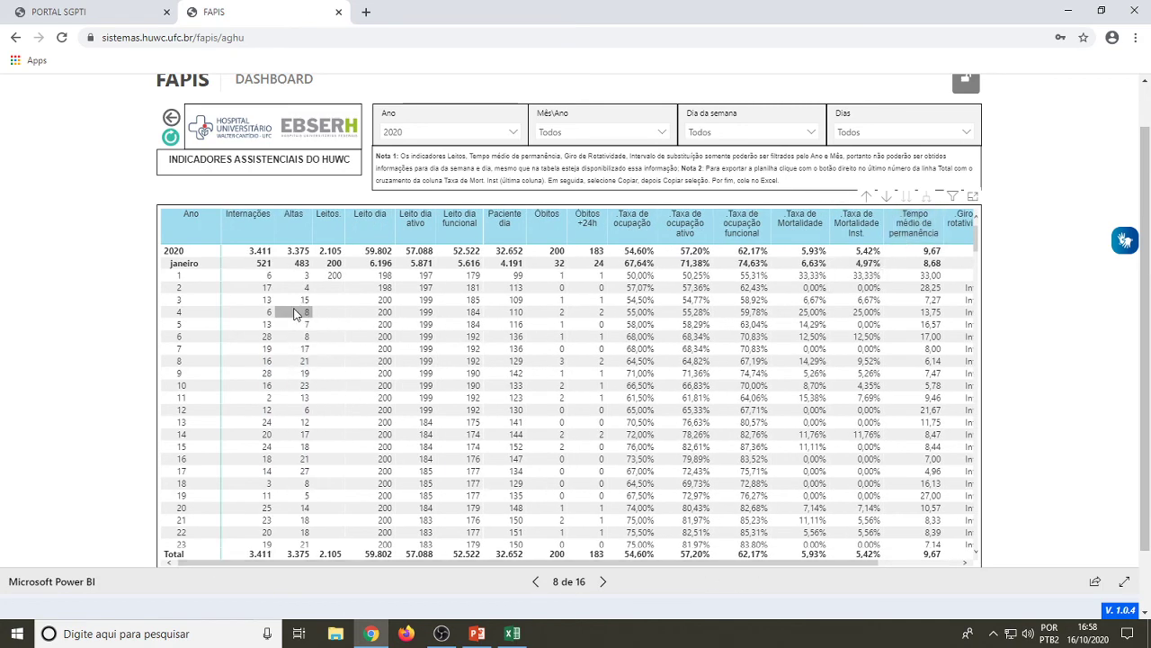
left_click(558, 135)
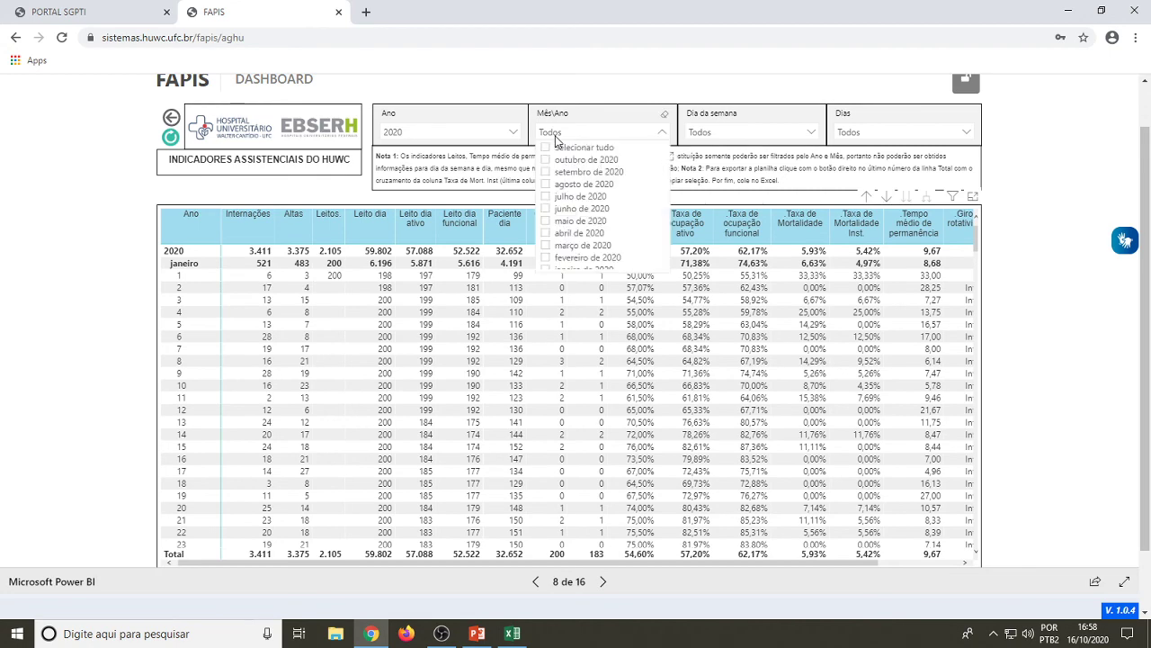
left_click(547, 172)
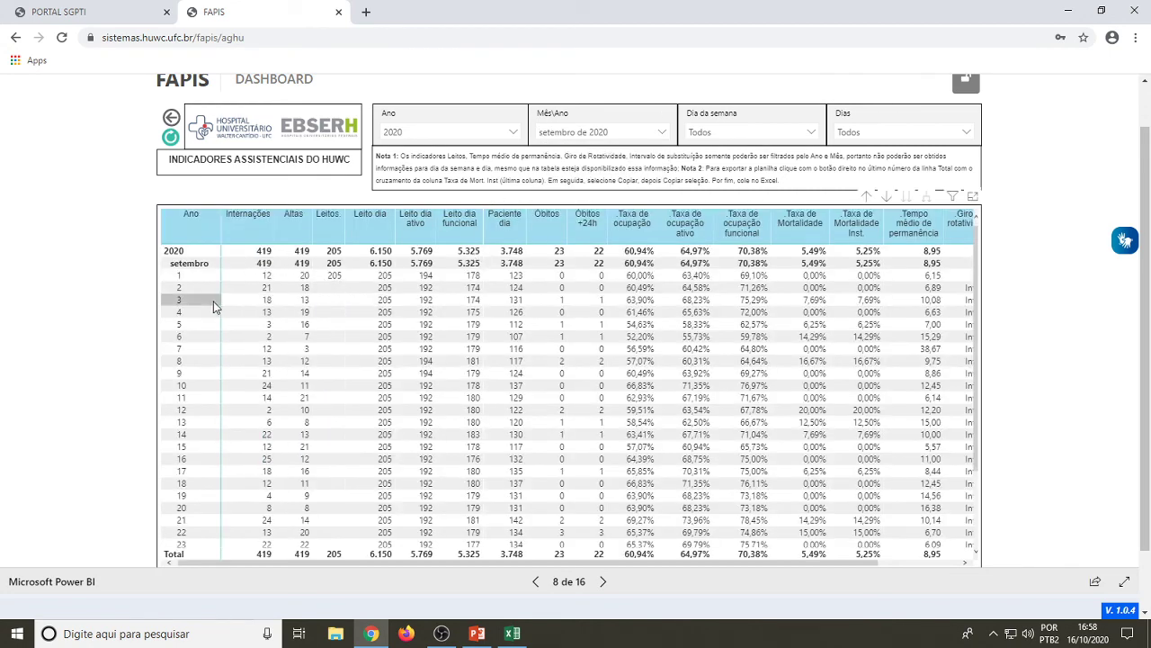
scroll(225, 392, "down", 4)
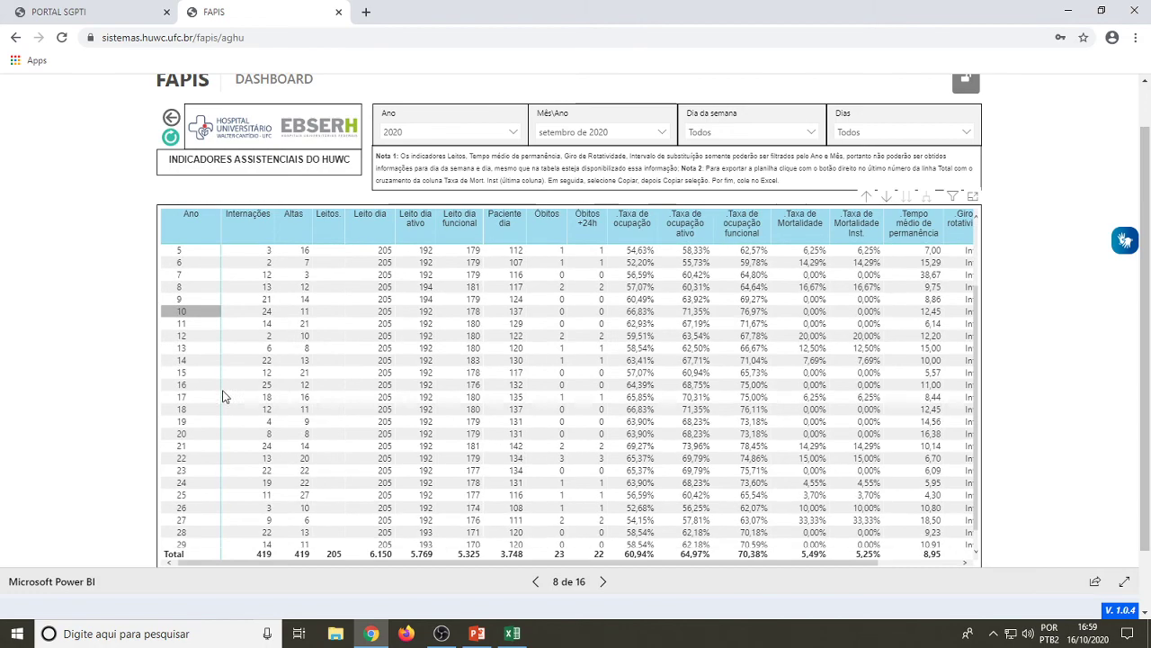
scroll(255, 405, "up", 2)
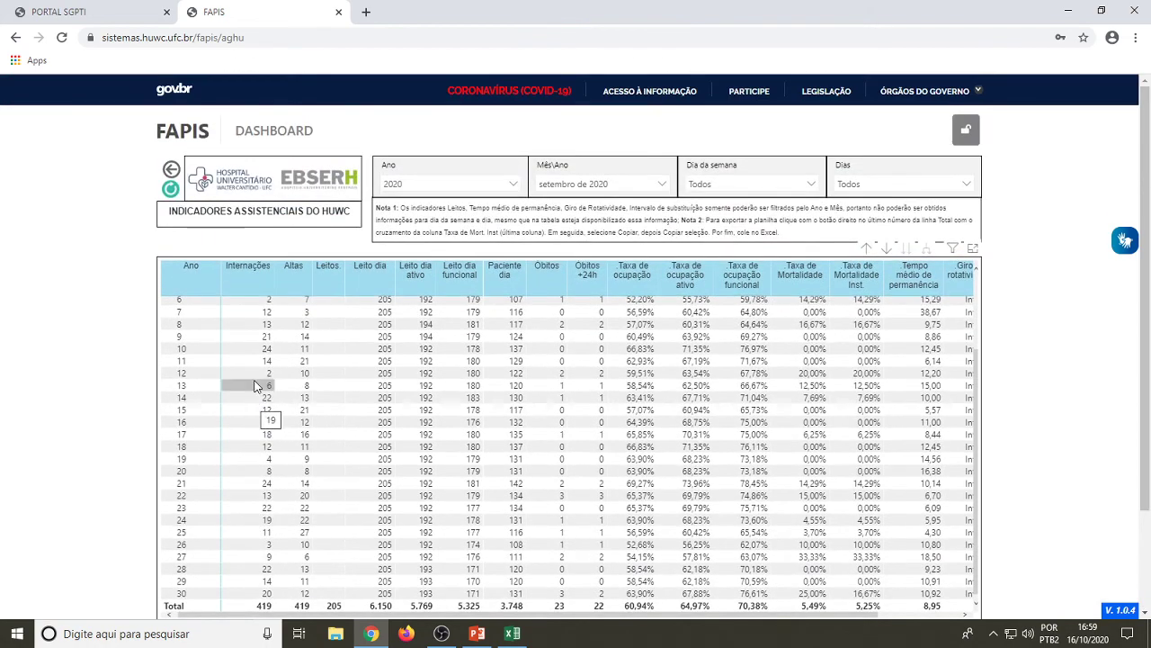
- Examine the daily setembro de 2020 table from its first rows across to the Giro de rotatividade column
scroll(257, 403, "up", 3)
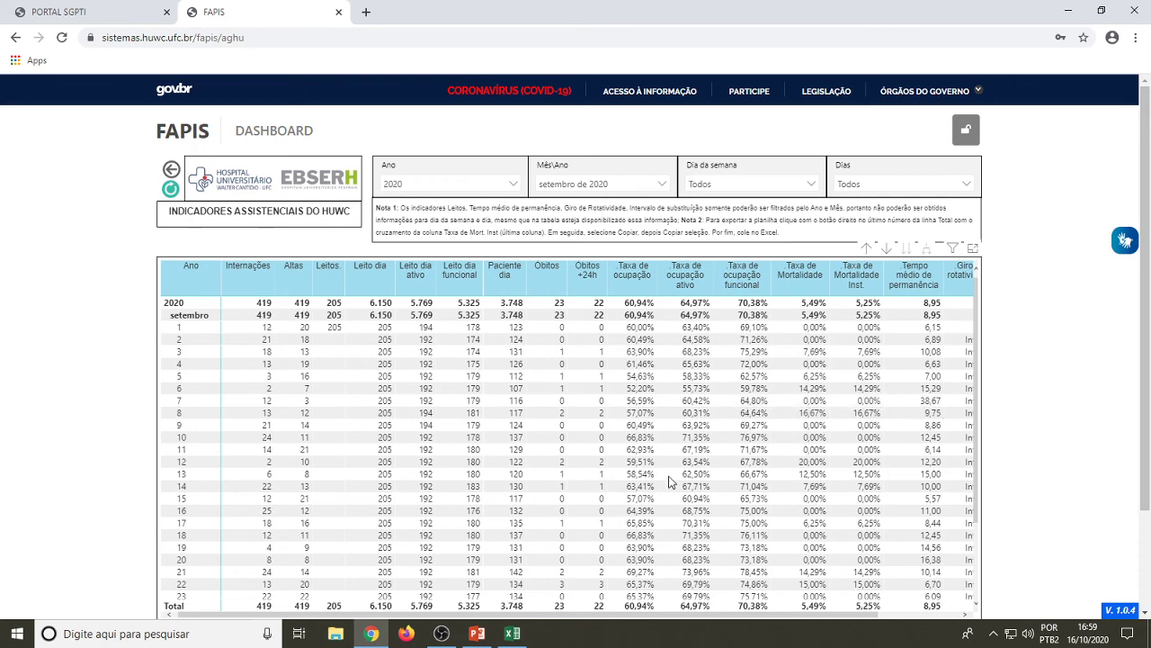
left_click_drag(590, 615, 684, 612)
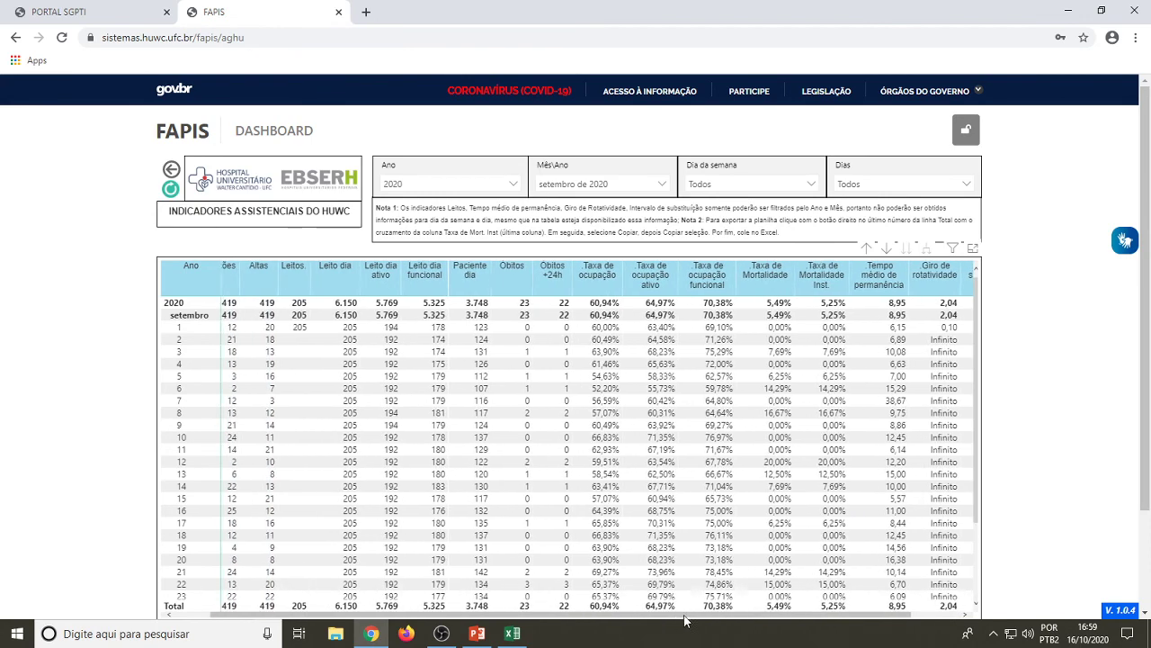
left_click_drag(733, 615, 643, 614)
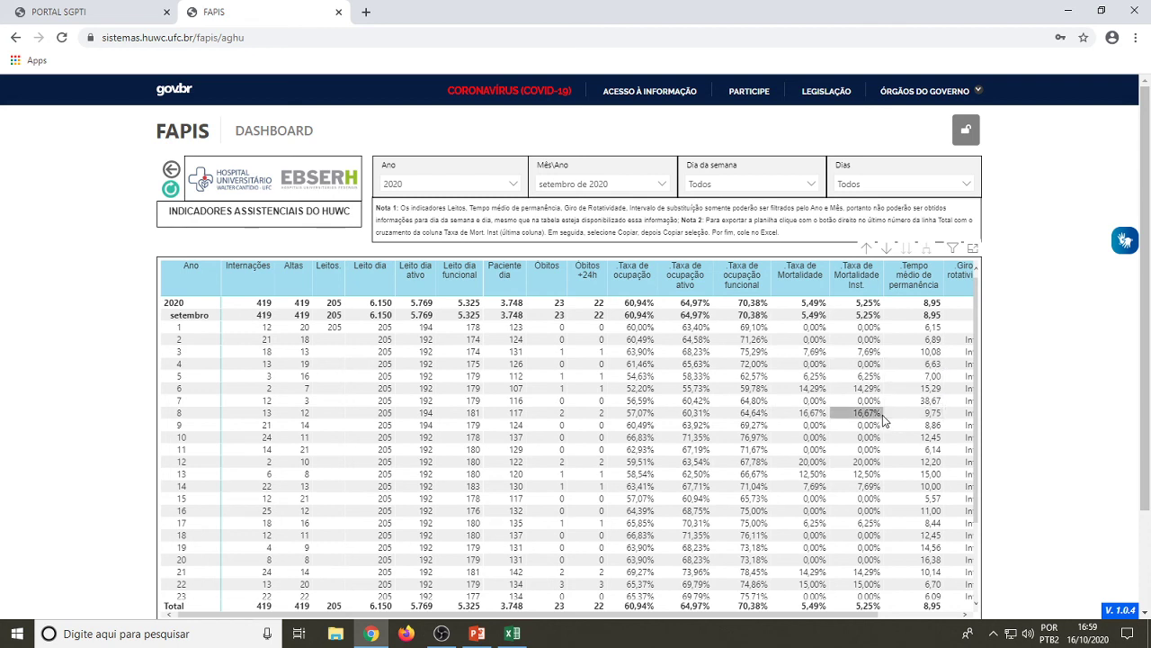
- Roll the indicators table back up to the monthly level and reset the month and year filters to their defaults
left_click(866, 252)
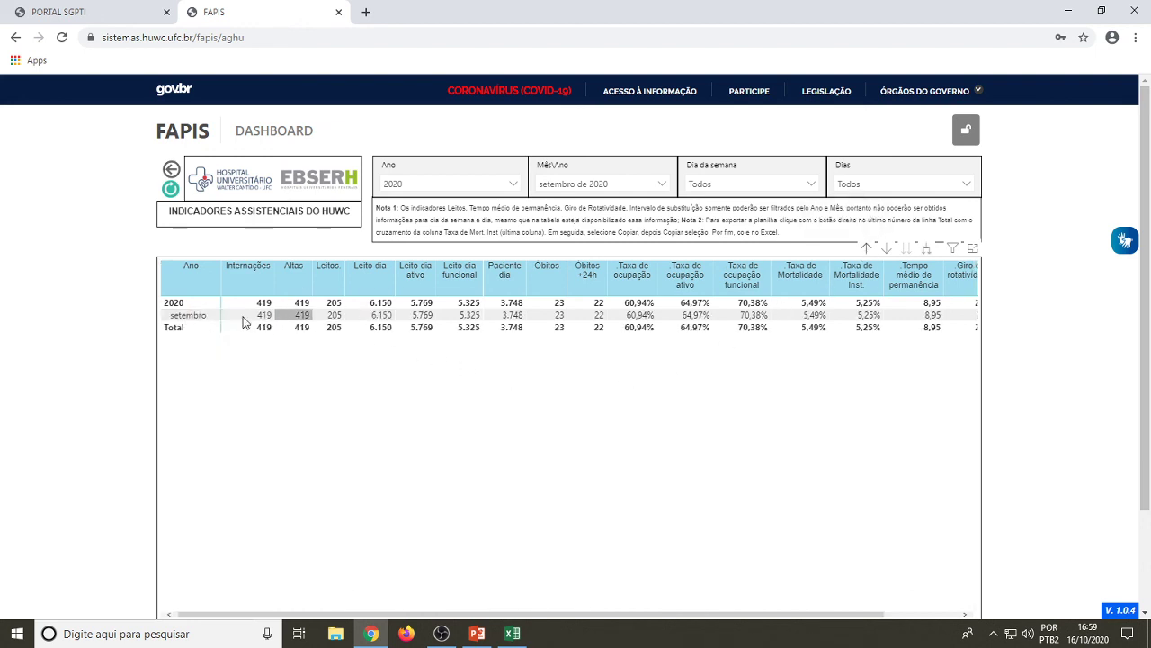
left_click(665, 172)
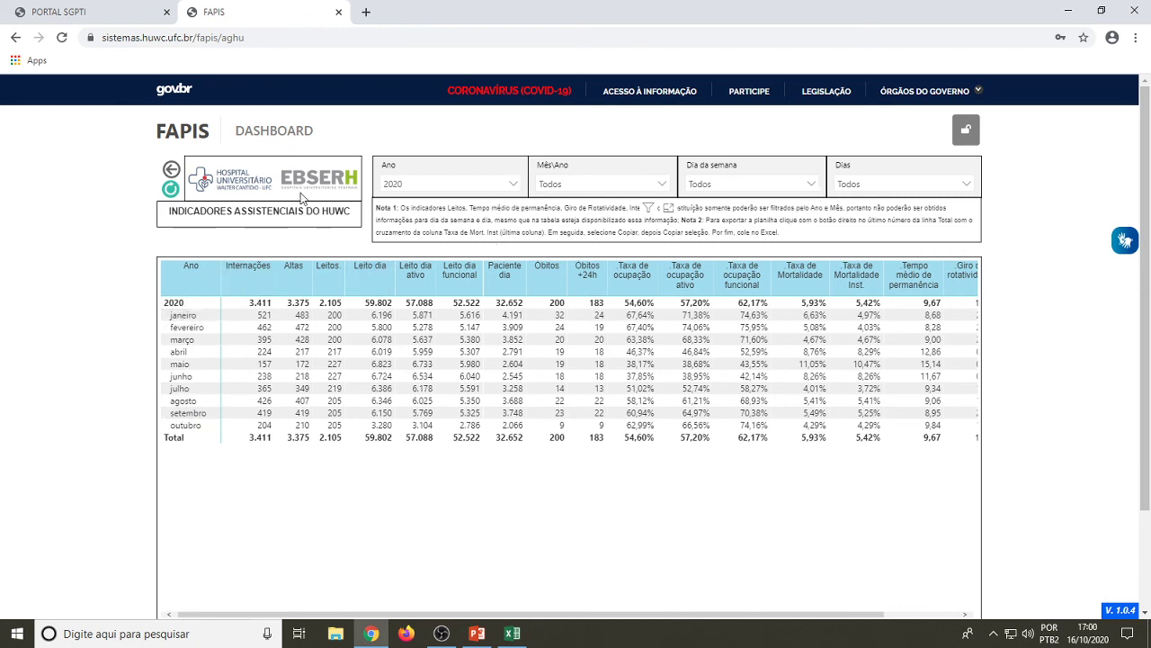
left_click(171, 189)
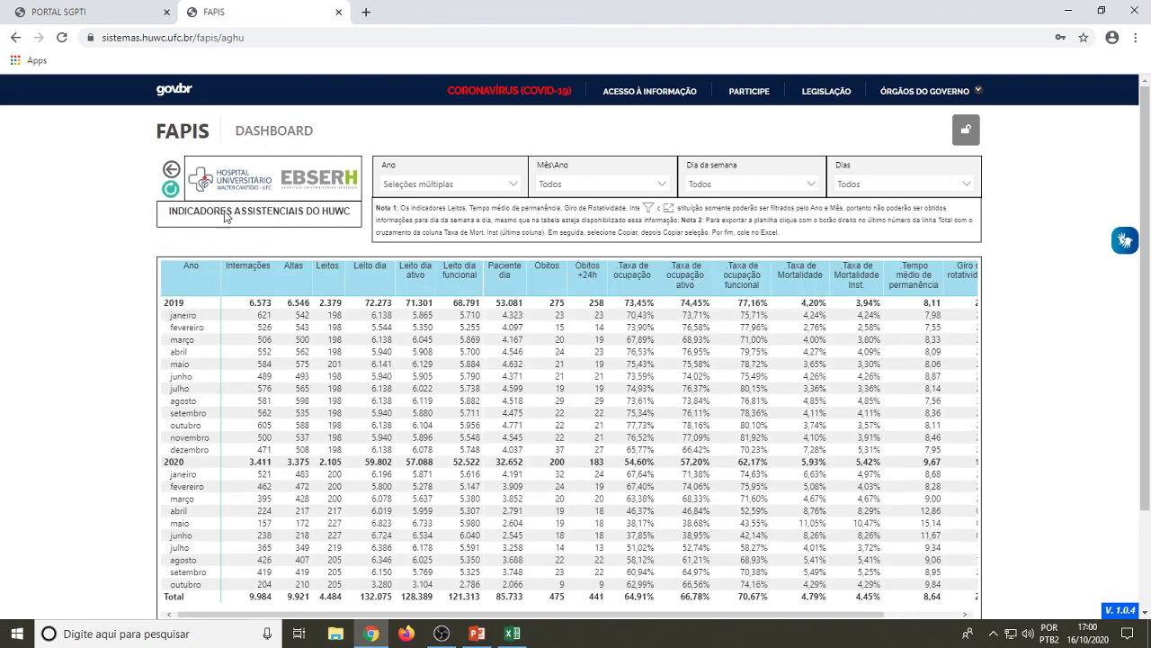